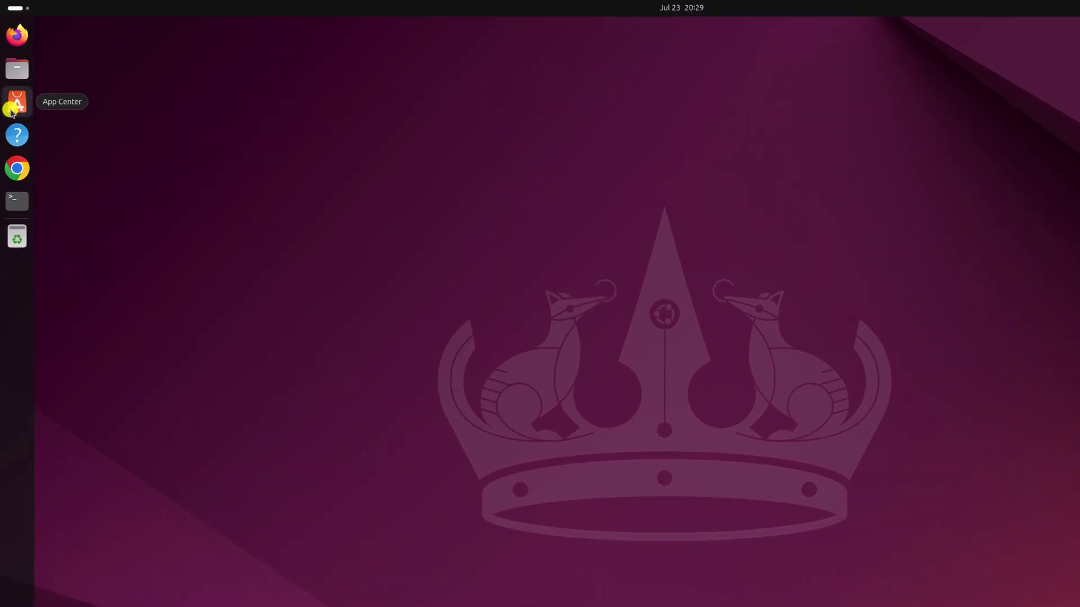
# Launch App Center and browse Explore, Featured and Productivity, ending on the Development apps list.
pyautogui.click(12, 109)
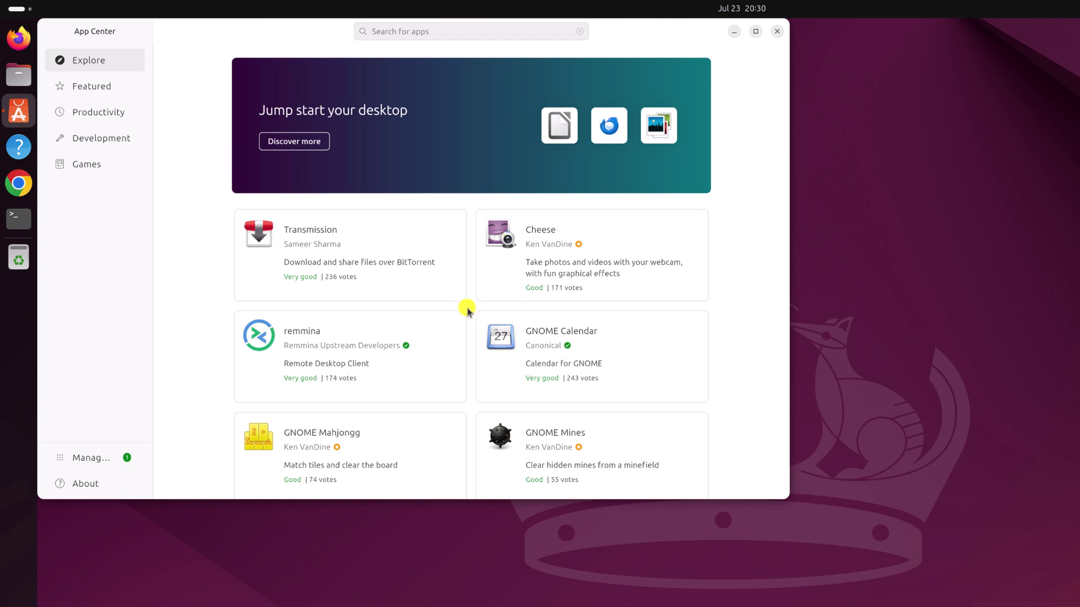
pyautogui.scroll(-5, 622, 309)
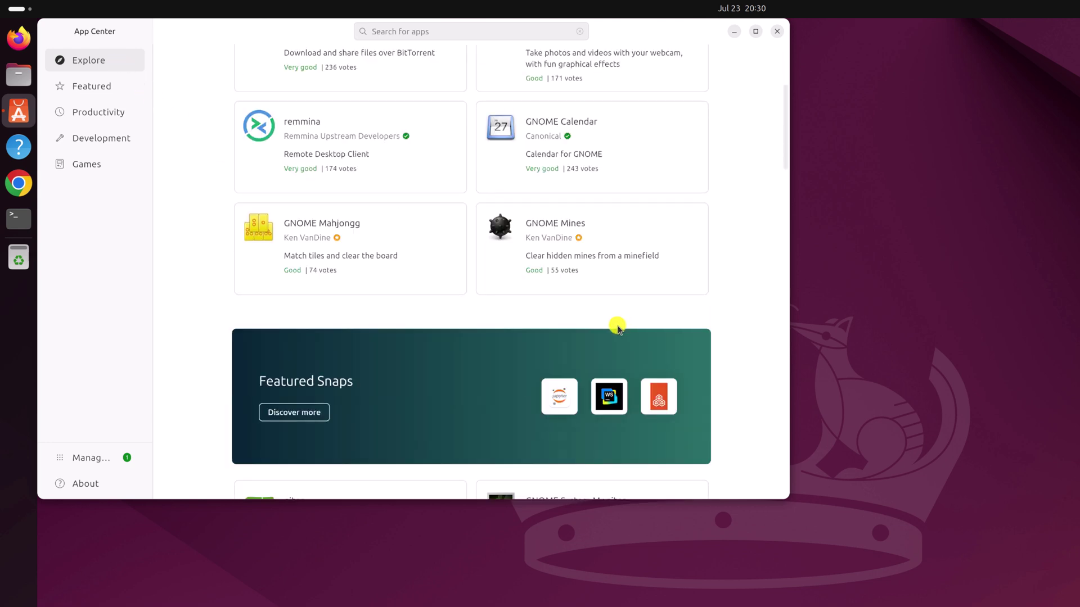
pyautogui.scroll(-3, 618, 328)
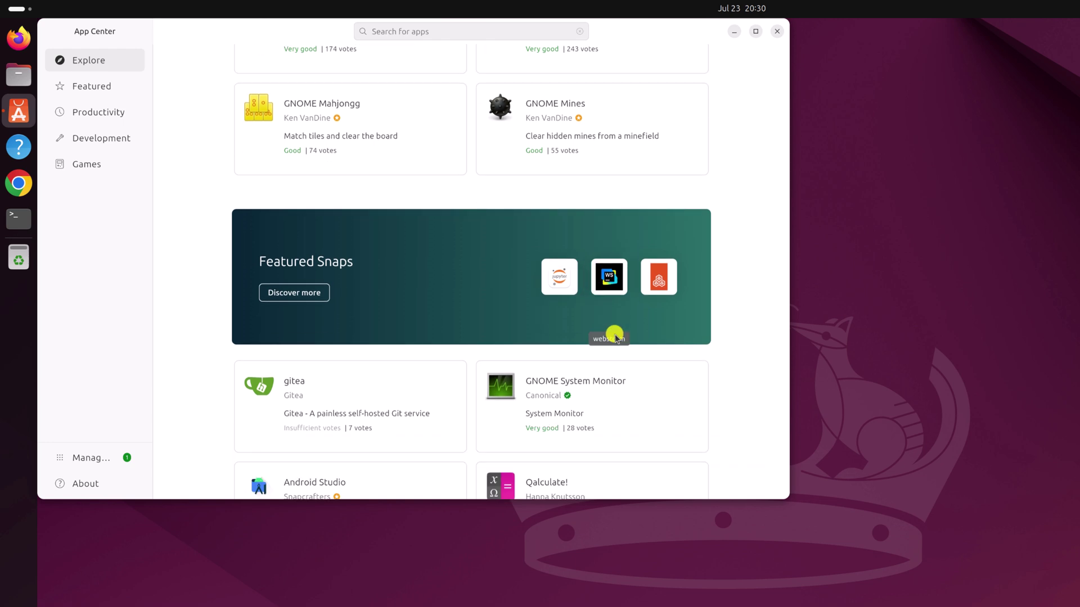
pyautogui.click(107, 90)
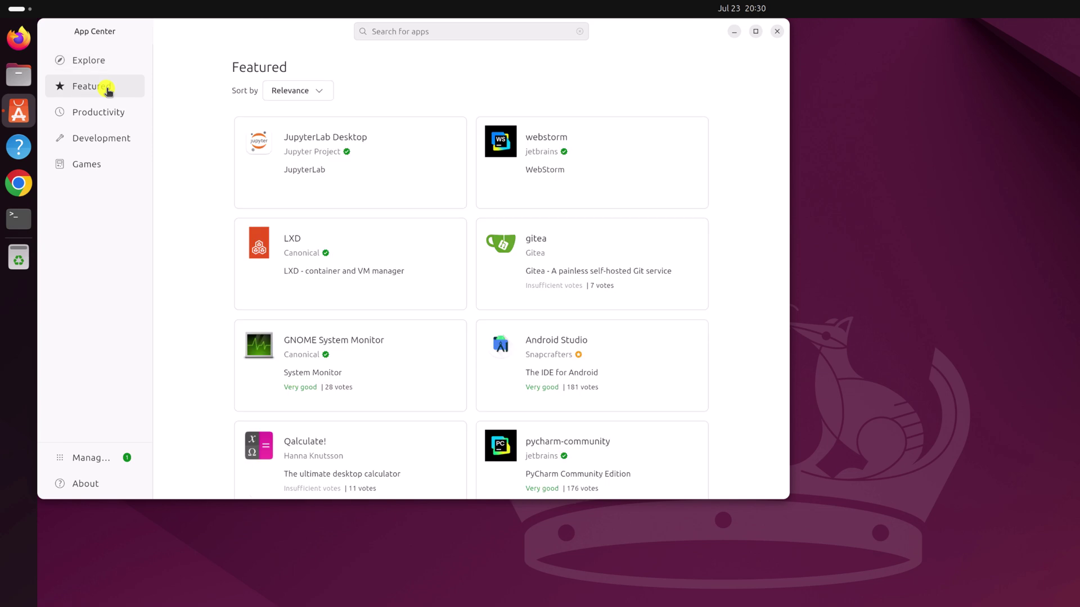
pyautogui.scroll(-8, 480, 248)
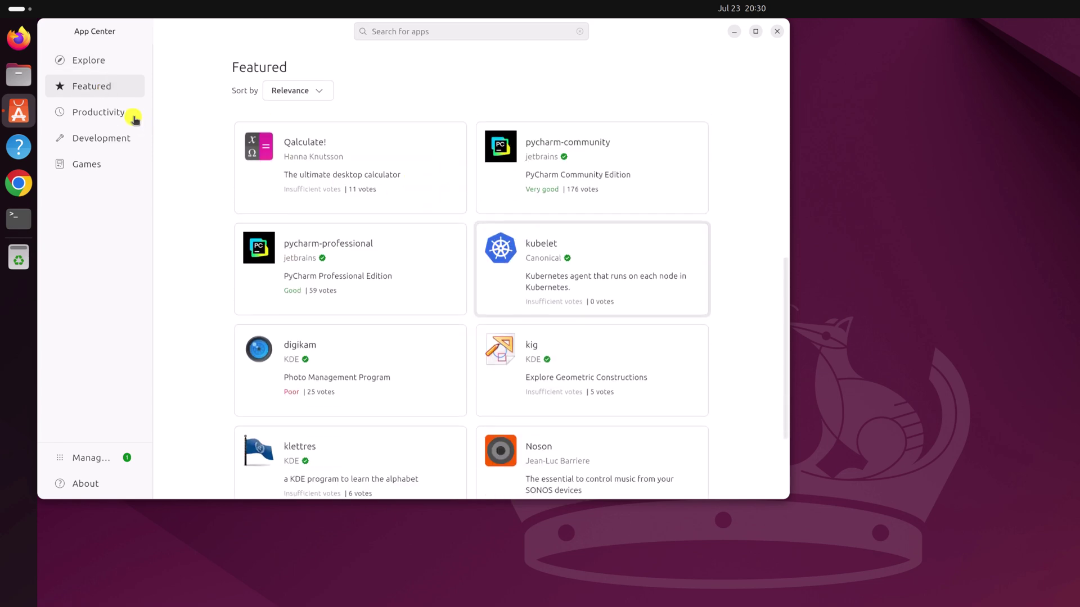
pyautogui.click(109, 117)
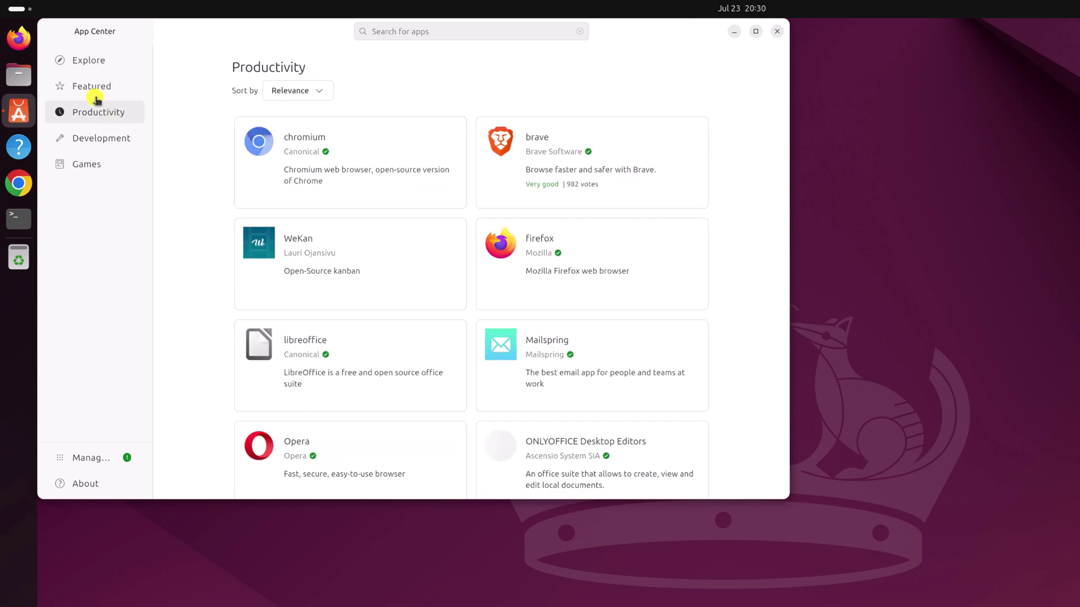
pyautogui.scroll(-8, 502, 279)
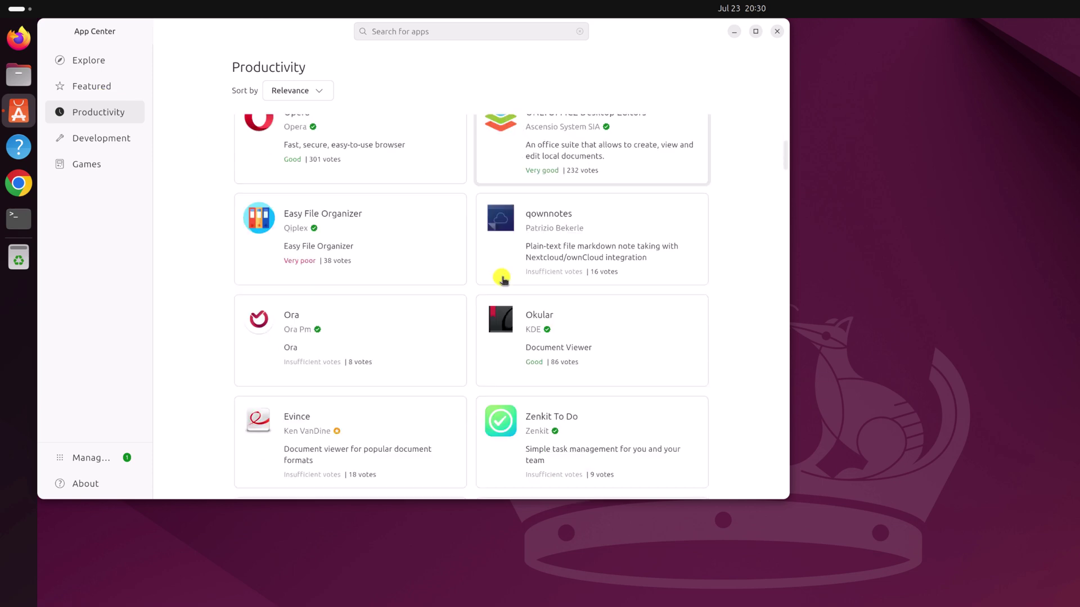
pyautogui.click(102, 139)
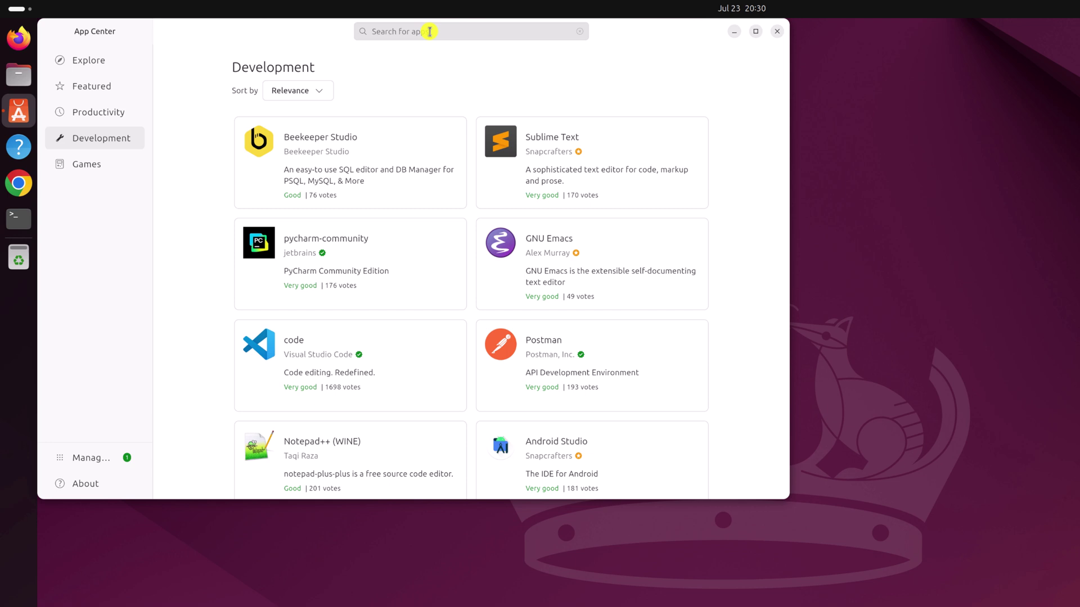
# Search 'notepad', open Notepad++ (WINE), keep latest/stable, and enter the account password.
pyautogui.click(430, 32)
pyautogui.write('notepad')
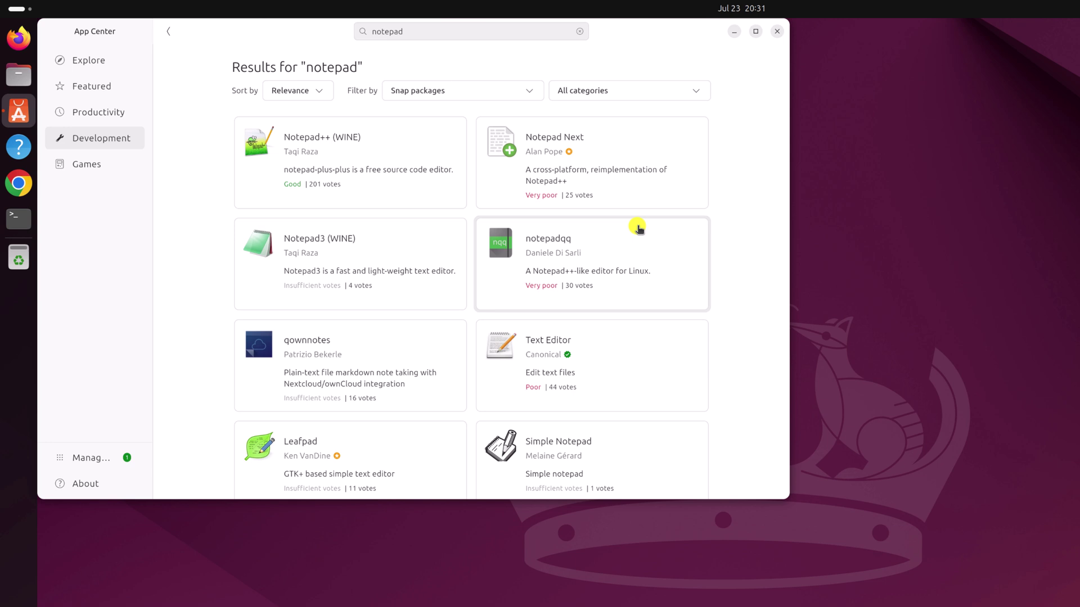
pyautogui.click(361, 157)
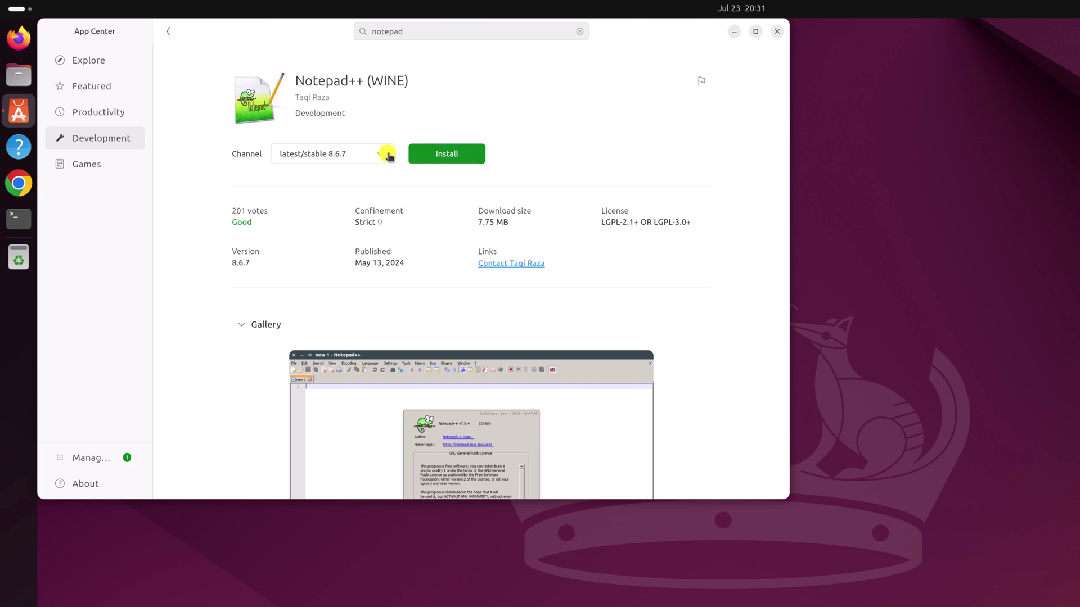
pyautogui.click(382, 155)
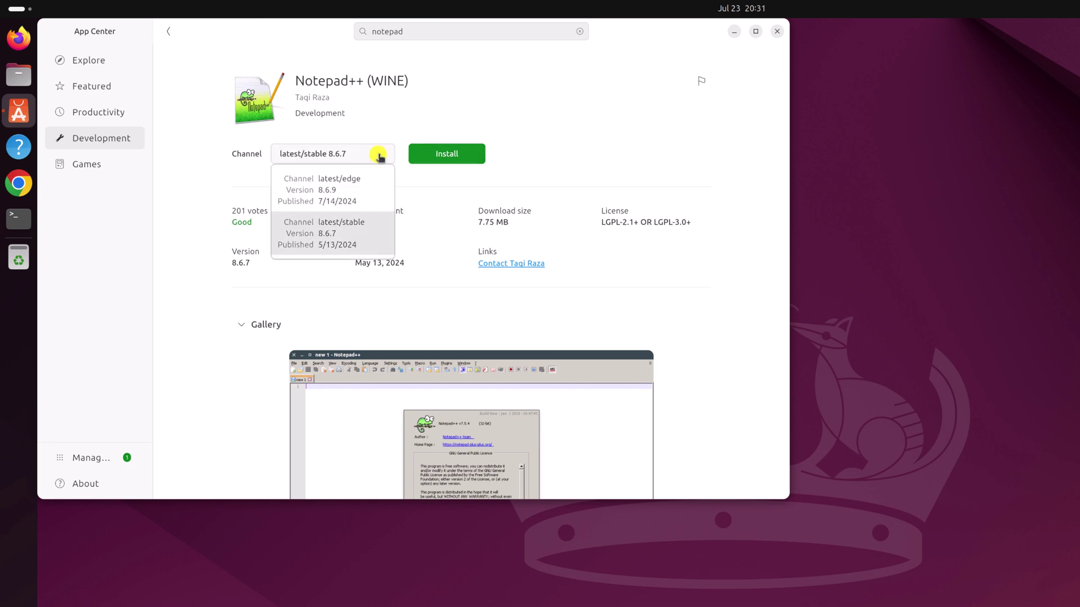
pyautogui.click(376, 246)
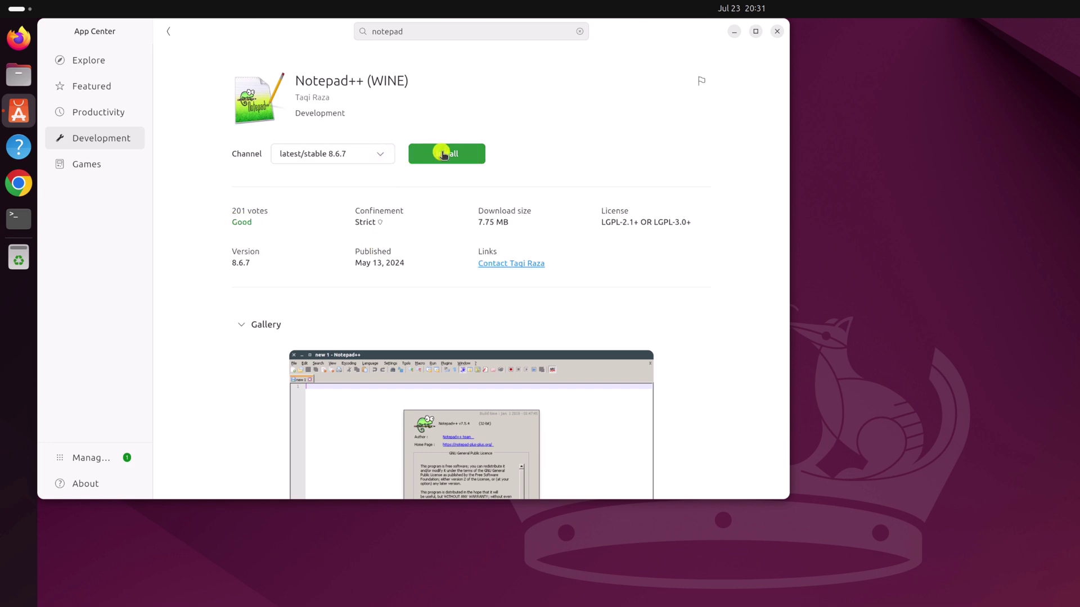
pyautogui.write('••••')
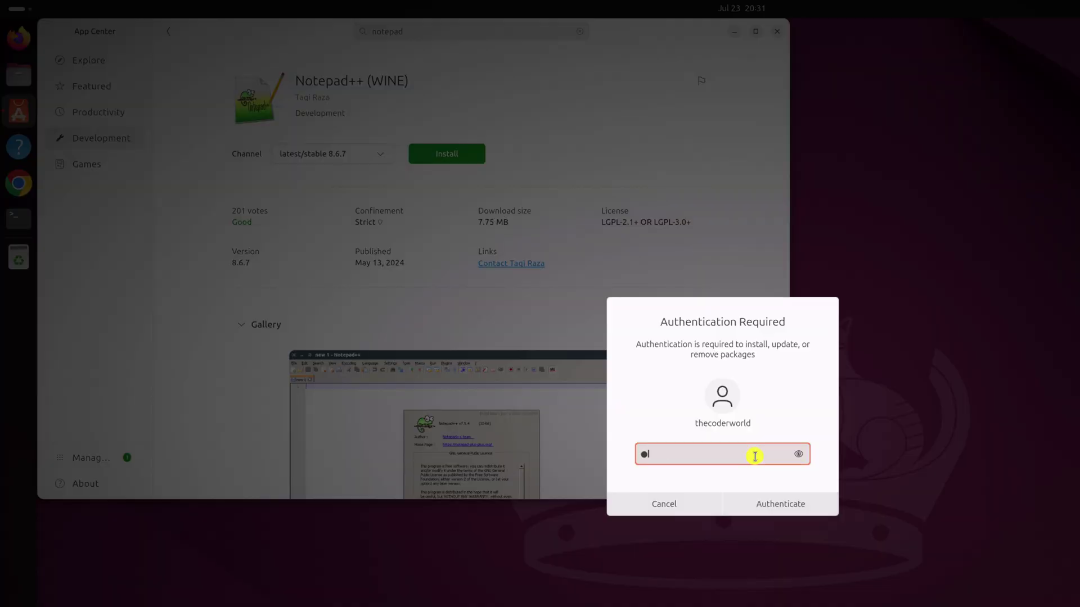
# Authenticate the Notepad++ (WINE) installation, then minimize App Center to the desktop.
pyautogui.click(765, 510)
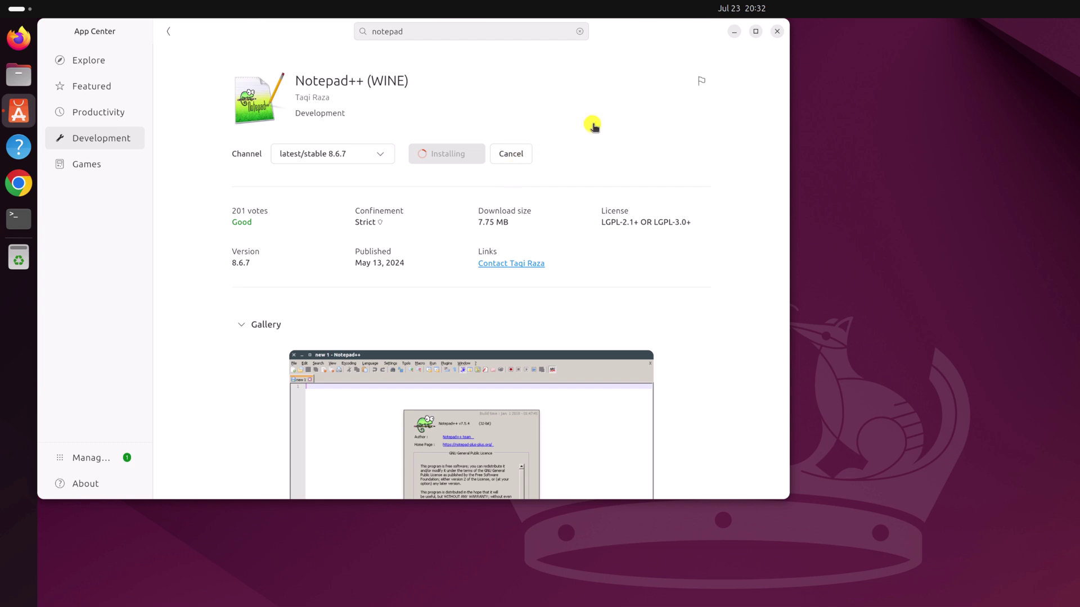
pyautogui.click(734, 31)
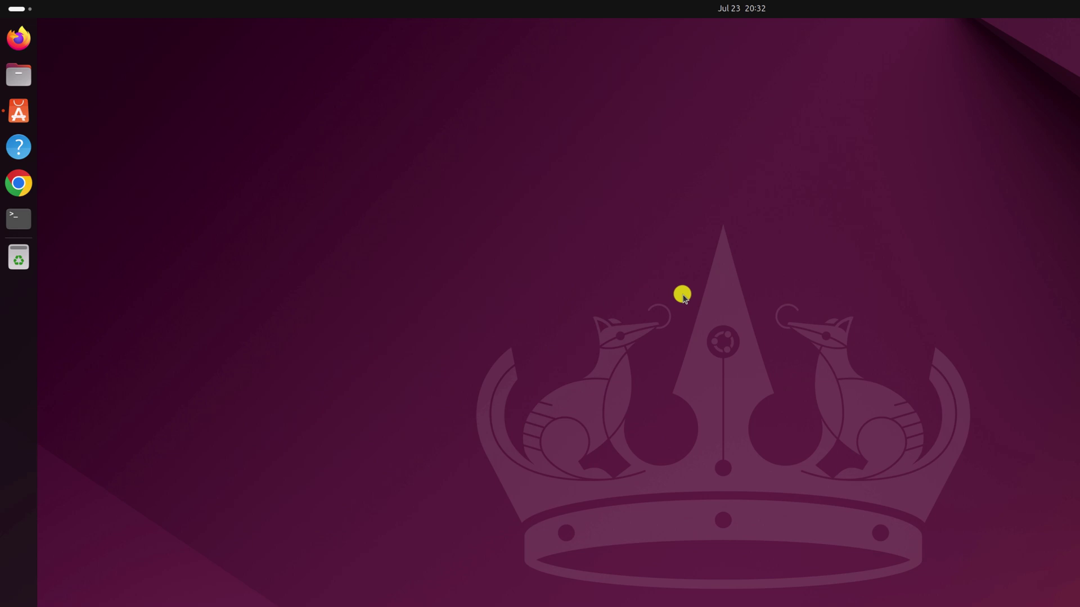
# Run 'sudo apt-get install vlc' to confirm VLC 3.0.20-3build6 is newest, then close the terminal.
pyautogui.hotkey('ctrl', 'alt', 't')
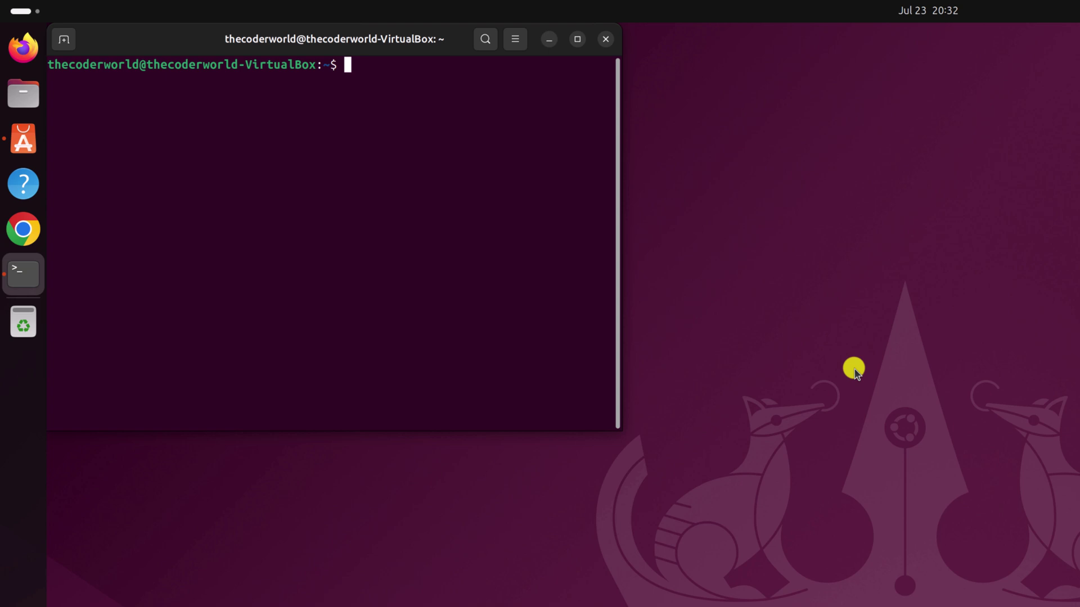
pyautogui.write('sudo apt-gt')
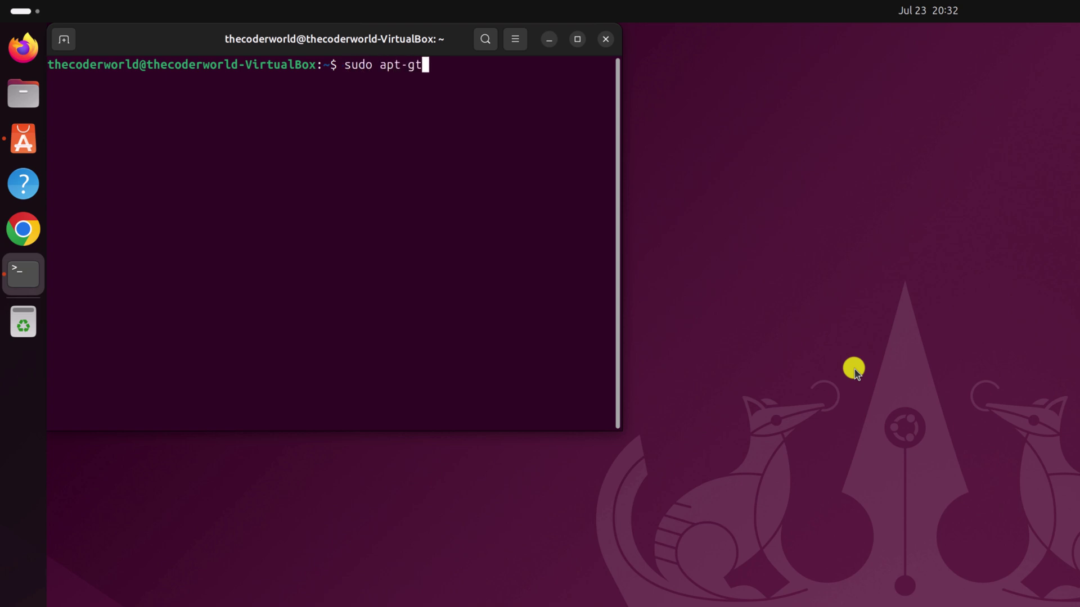
pyautogui.press('BackSpace')
pyautogui.write('et install')
pyautogui.write('vlc')
pyautogui.press('Return')
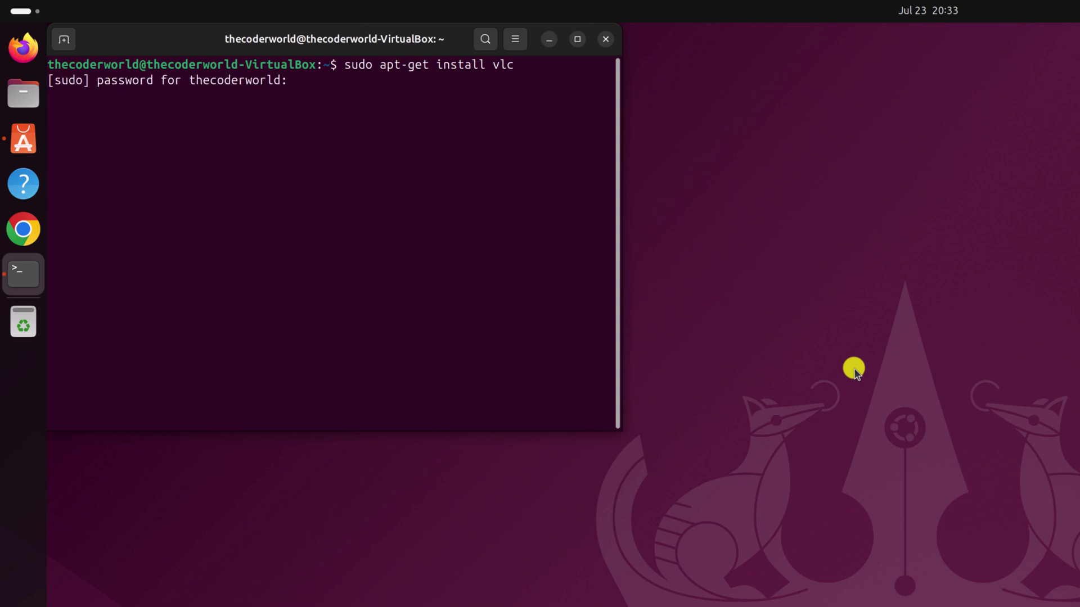
pyautogui.press('Return')
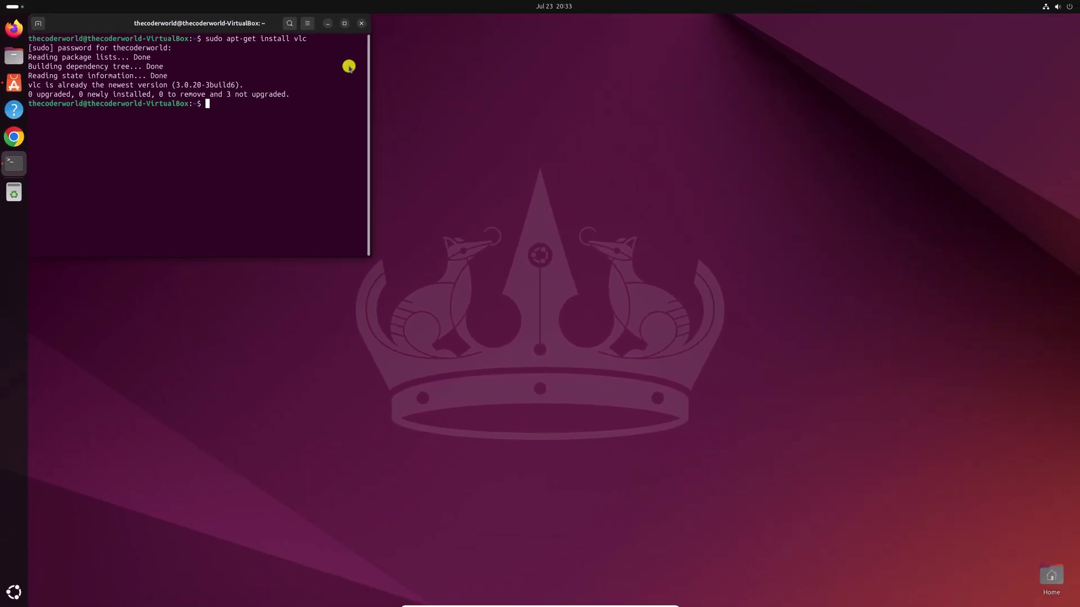
pyautogui.click(361, 24)
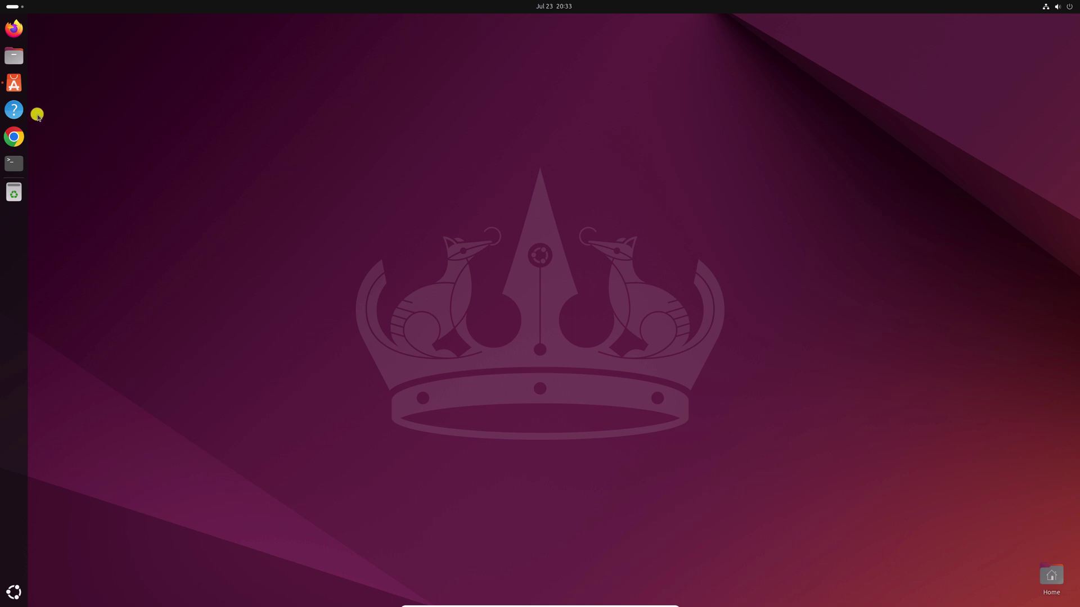
# From App Center's Manage page, check for updates, update the firefox snap, and hide the window.
pyautogui.click(14, 85)
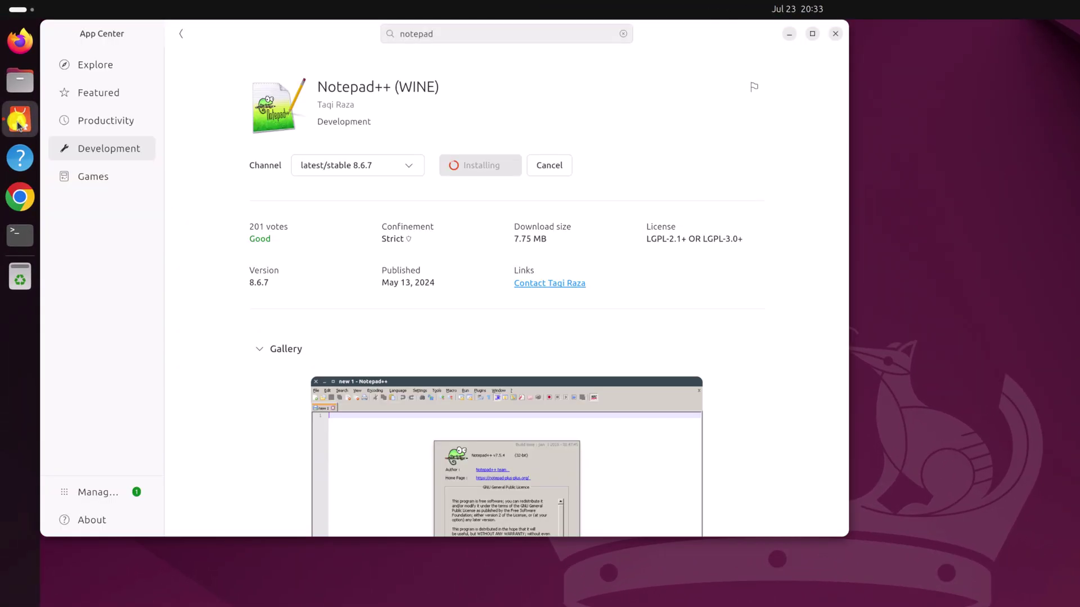
pyautogui.click(125, 495)
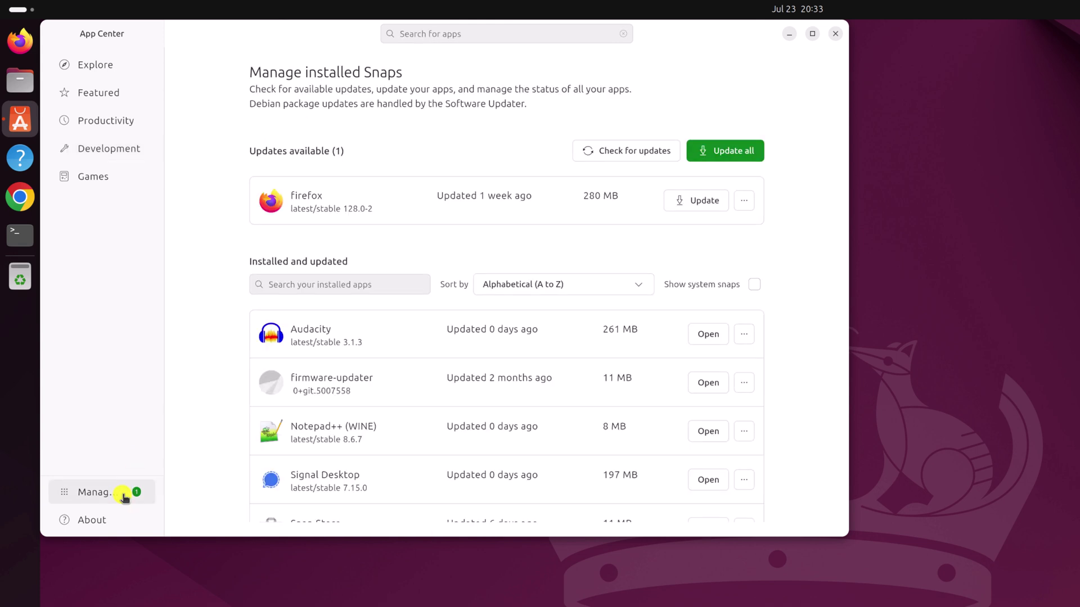
pyautogui.click(620, 155)
pyautogui.click(697, 207)
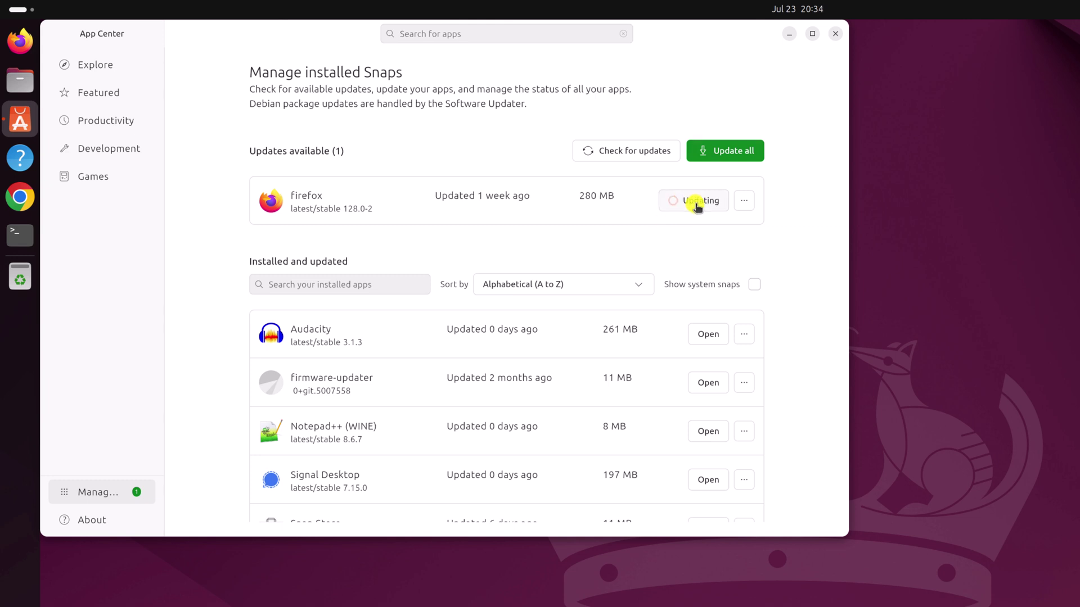
pyautogui.press('super+d')
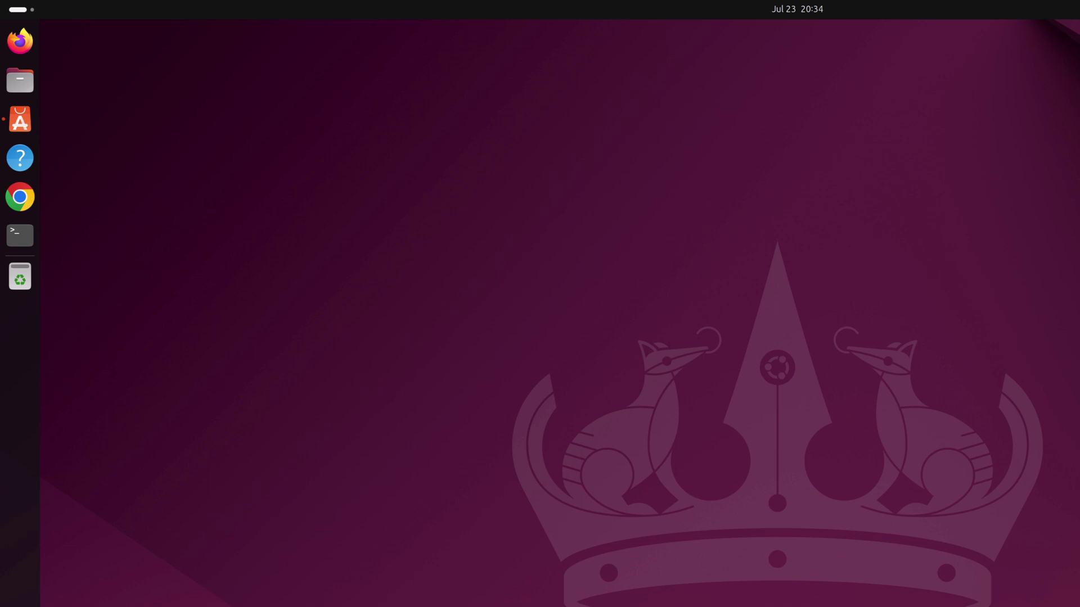
# Refresh the package lists with 'sudo apt update' in a new terminal.
pyautogui.hotkey('ctrl', 'alt', 't')
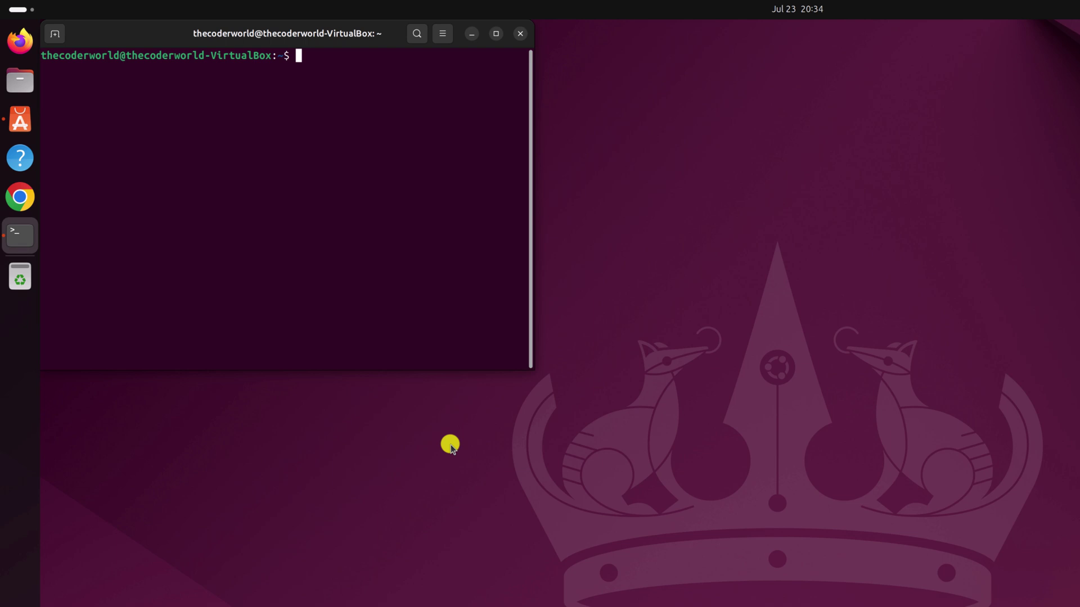
pyautogui.write('sudo apt update')
pyautogui.press('Return')
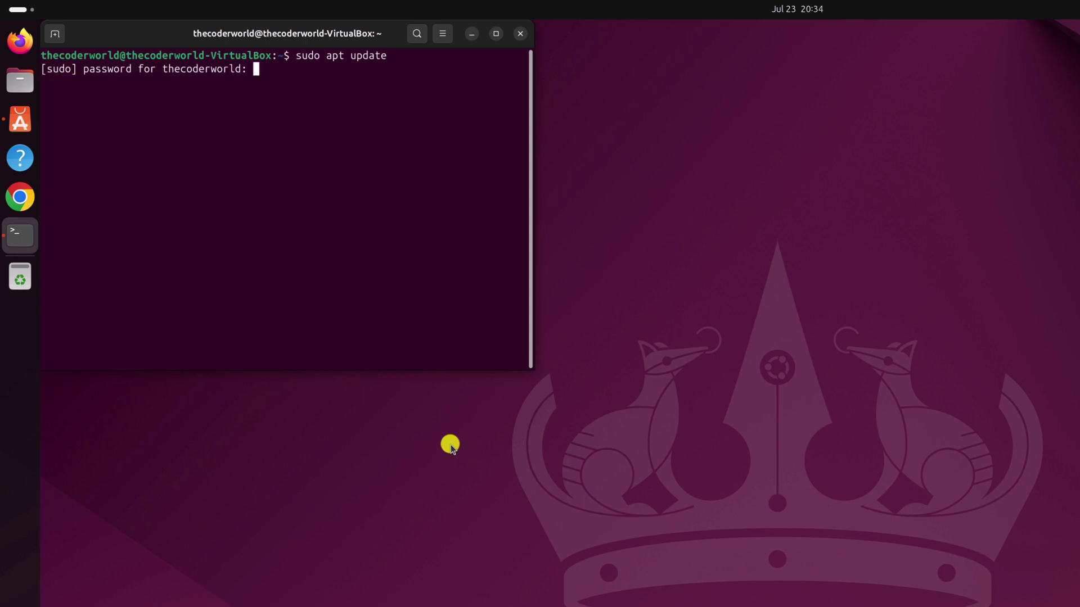
pyautogui.press('Return')
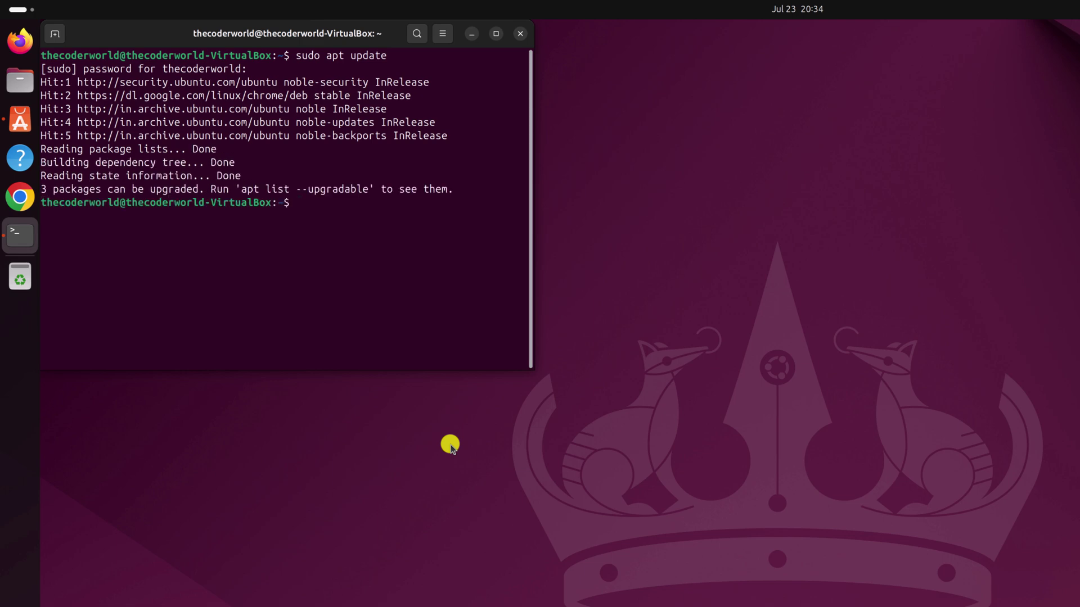
# Run 'sudo apt upgrade' to upgrade xdg-desktop-portal-gnome to 46.2-0ubuntu1, then exit the terminal.
pyautogui.write('sudo apt upgrade')
pyautogui.press('Return')
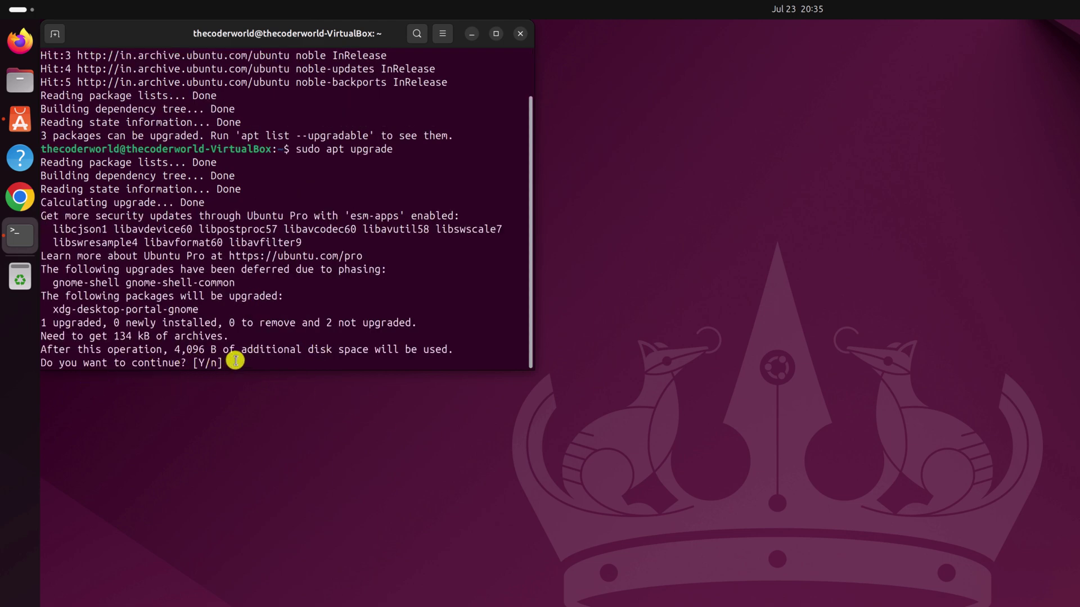
pyautogui.write('y')
pyautogui.press('Return')
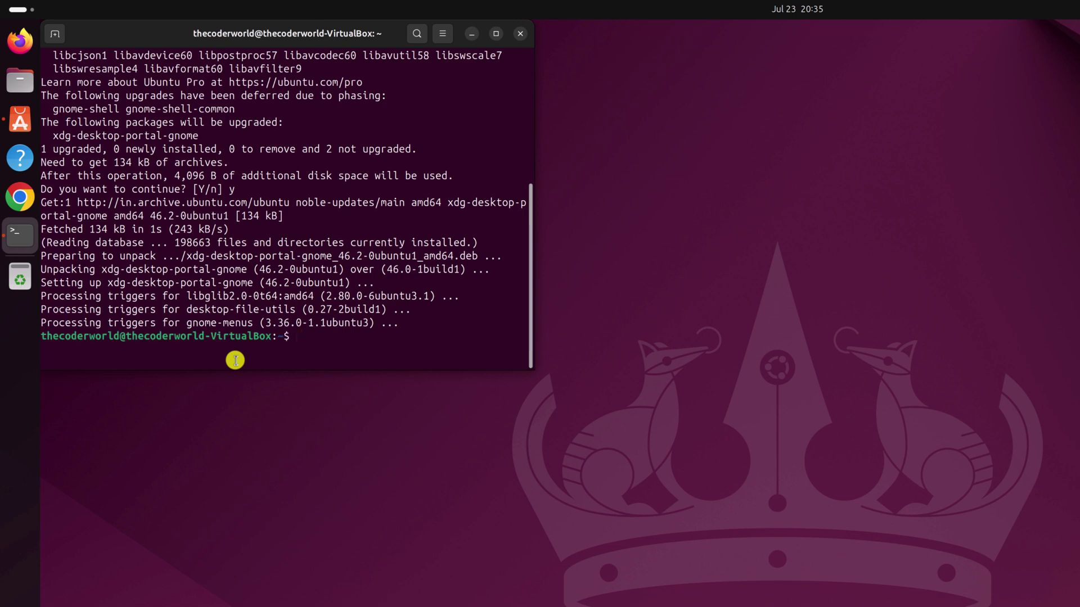
pyautogui.write('exit')
pyautogui.press('Return')
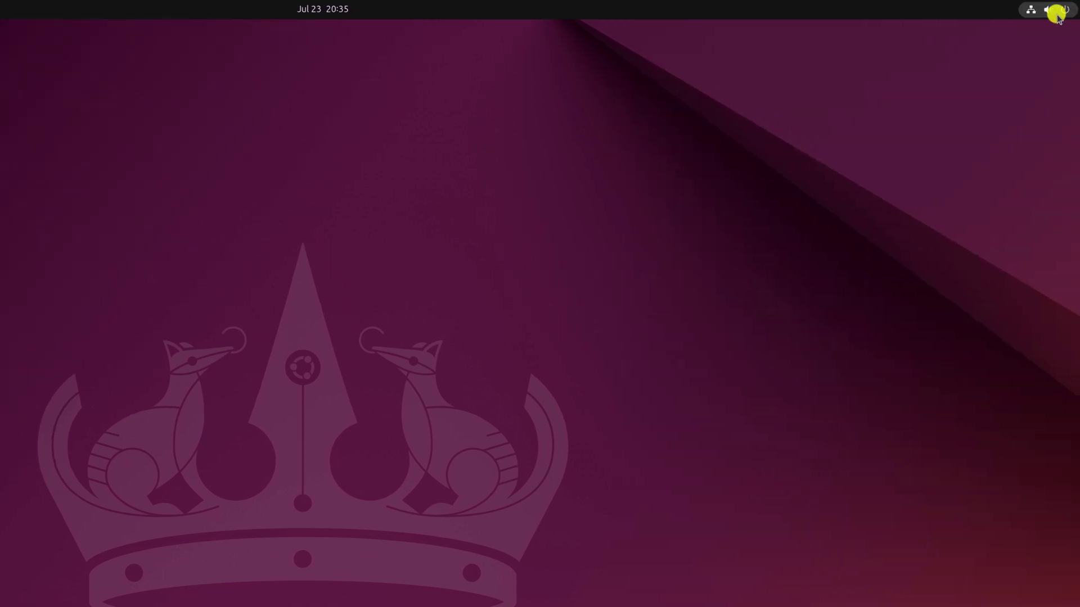
pyautogui.click(1056, 13)
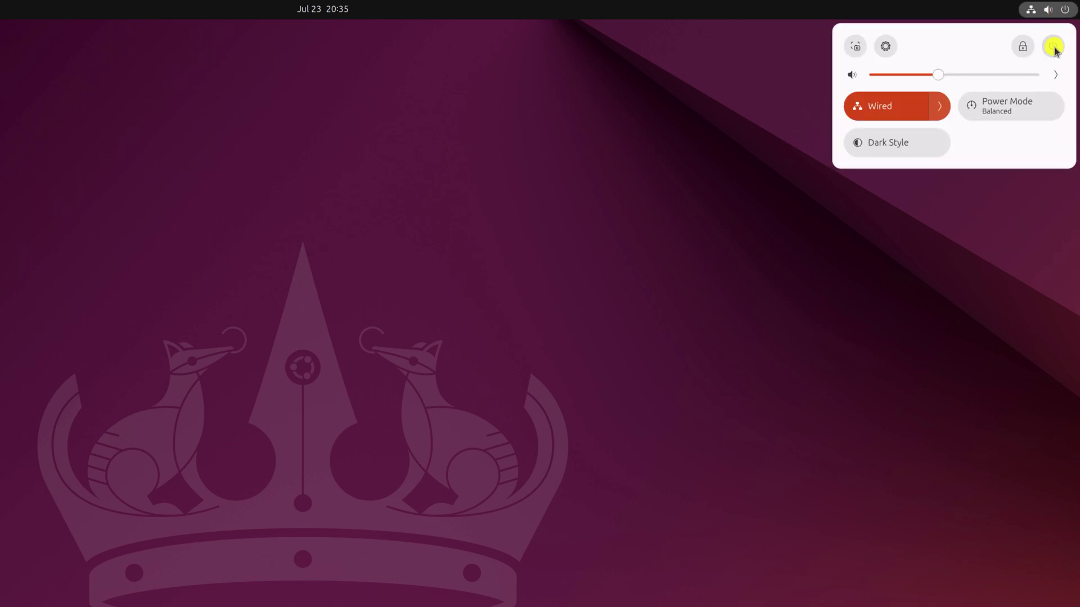
pyautogui.click(1054, 47)
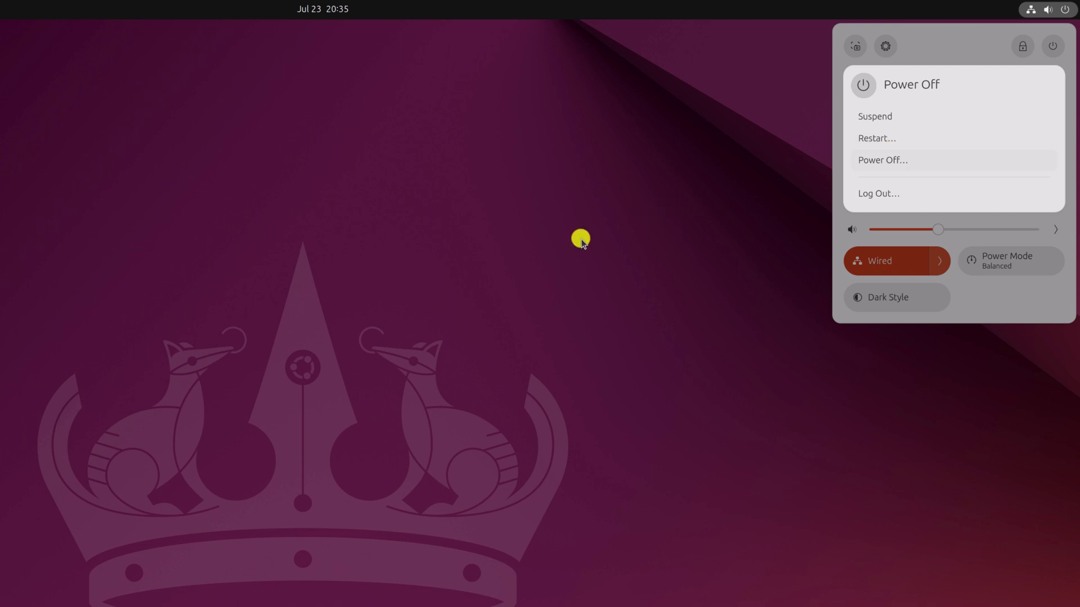
pyautogui.press('Escape')
pyautogui.press('Escape')
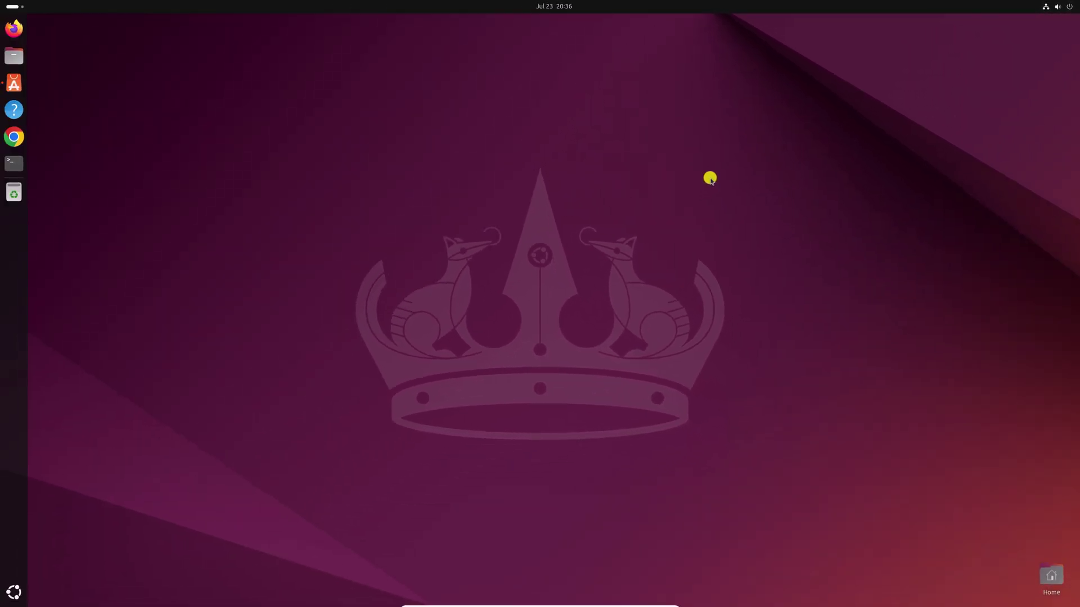